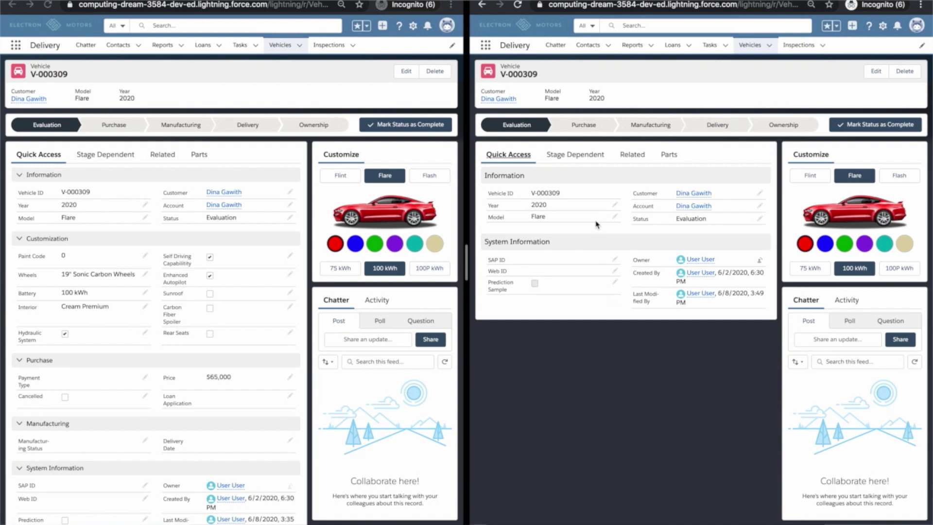
- Show the Stage Dependent fields and make Purchase the vehicle's current status
{"action": "left_click", "coordinate": [585, 155]}
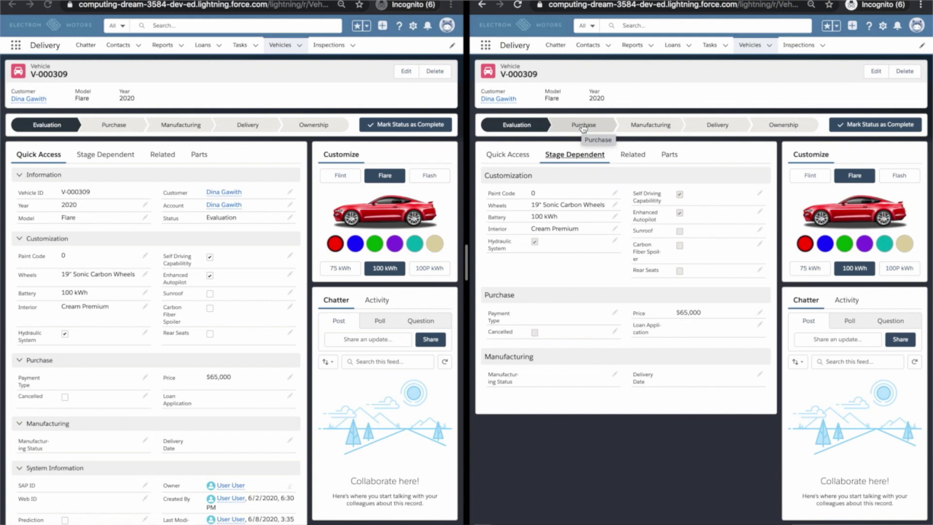
{"action": "left_click", "coordinate": [582, 128]}
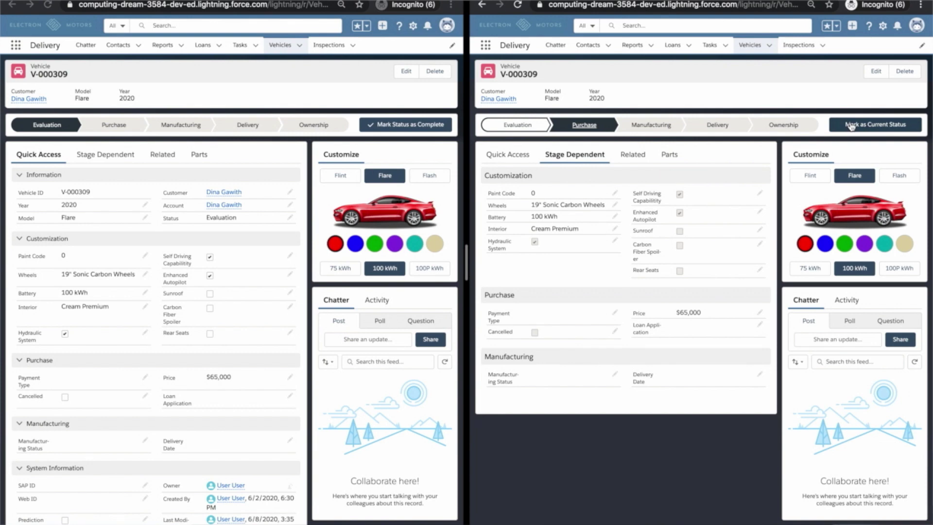
{"action": "left_click", "coordinate": [851, 126]}
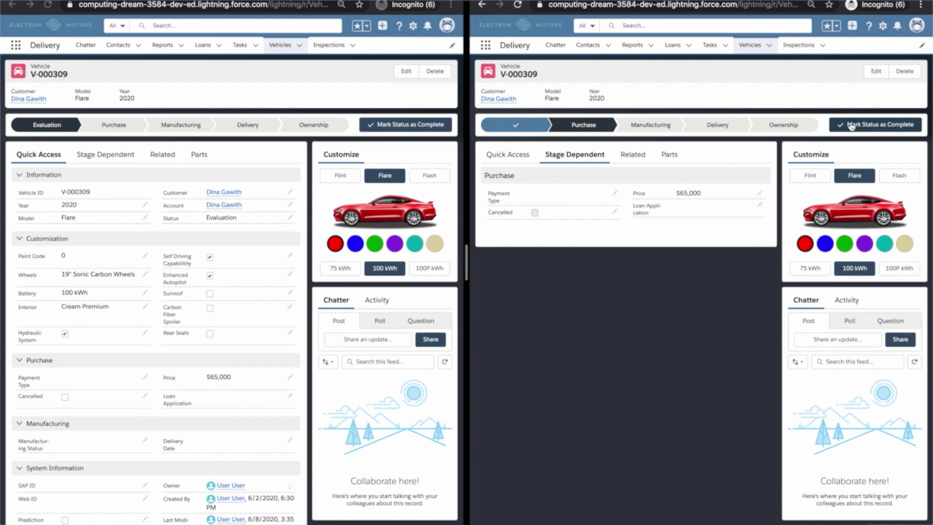
- Advance the vehicle's status through Manufacturing to Delivery
{"action": "left_click", "coordinate": [855, 127]}
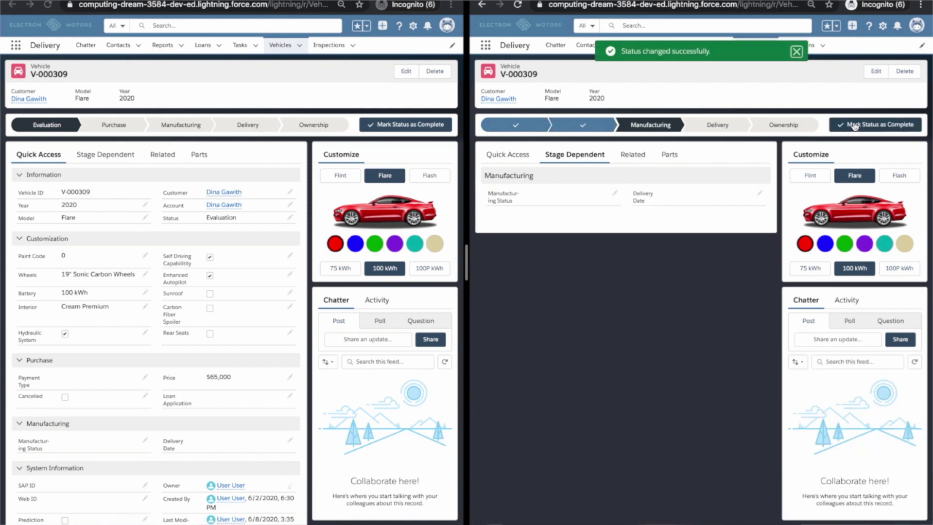
{"action": "left_click", "coordinate": [721, 130]}
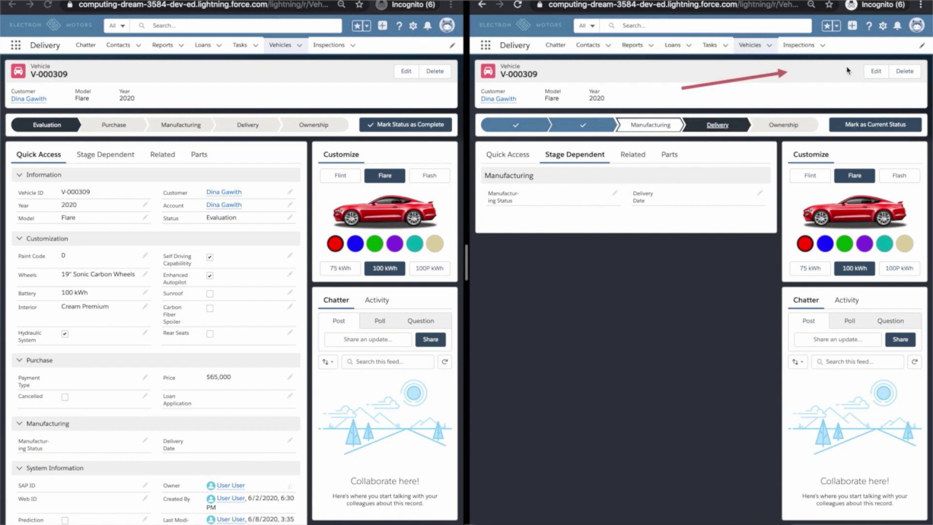
{"action": "left_click", "coordinate": [854, 125]}
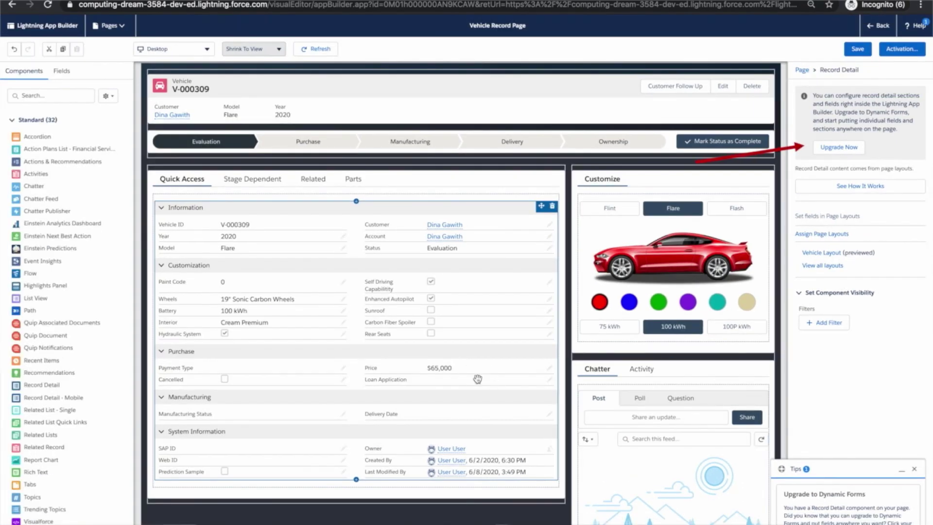
- Run the Dynamic Forms upgrade from Vehicle Layout without migrating sections into an accordion
{"action": "left_click", "coordinate": [848, 149]}
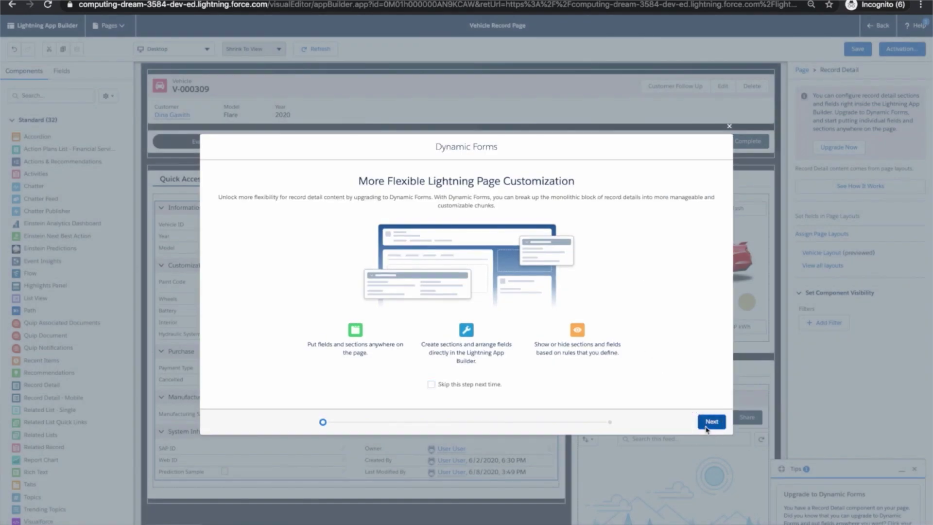
{"action": "left_click", "coordinate": [711, 422]}
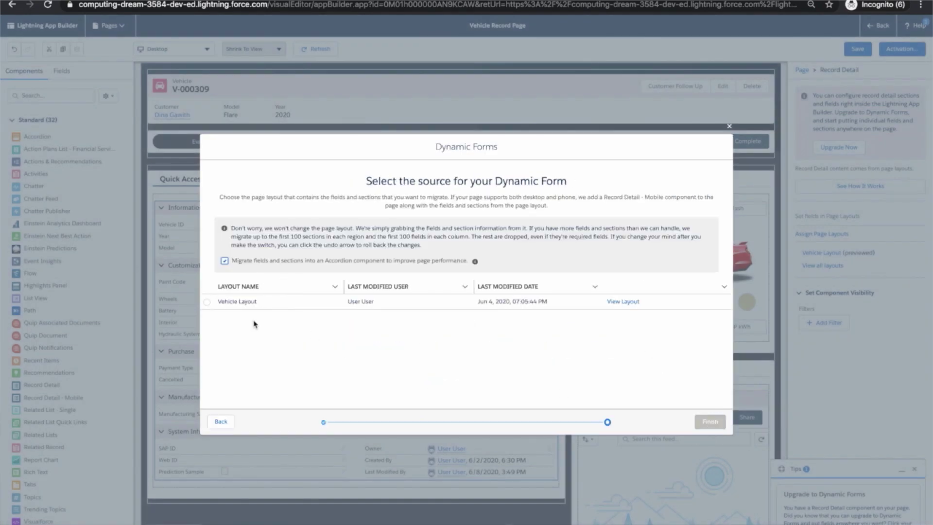
{"action": "left_click", "coordinate": [208, 303]}
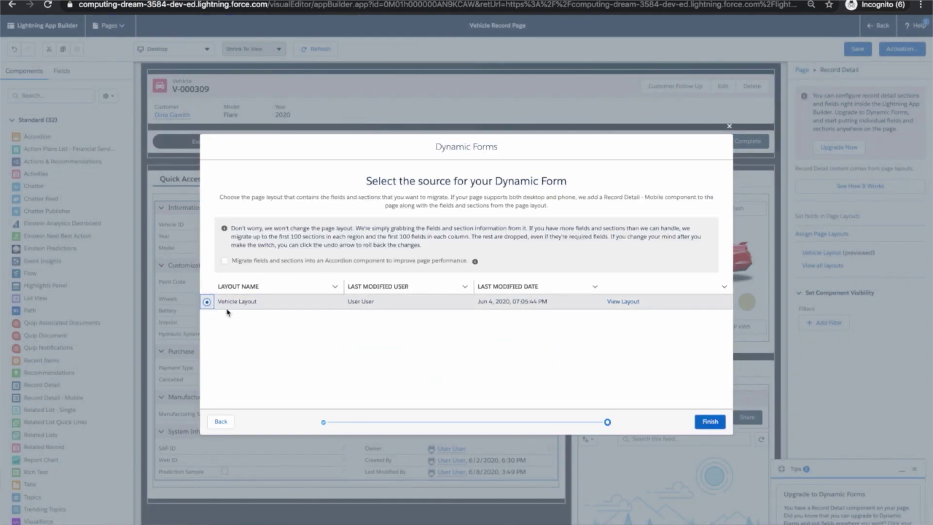
{"action": "left_click", "coordinate": [702, 423]}
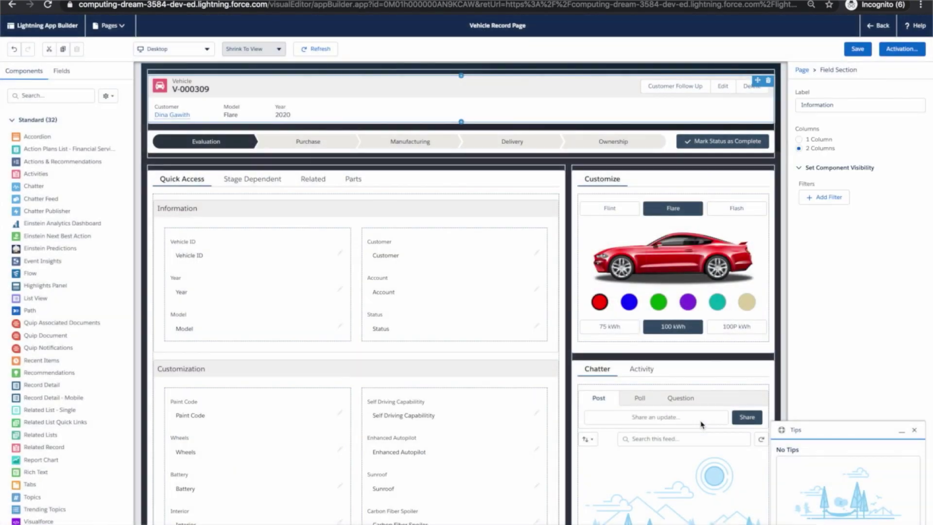
{"action": "left_click", "coordinate": [501, 280]}
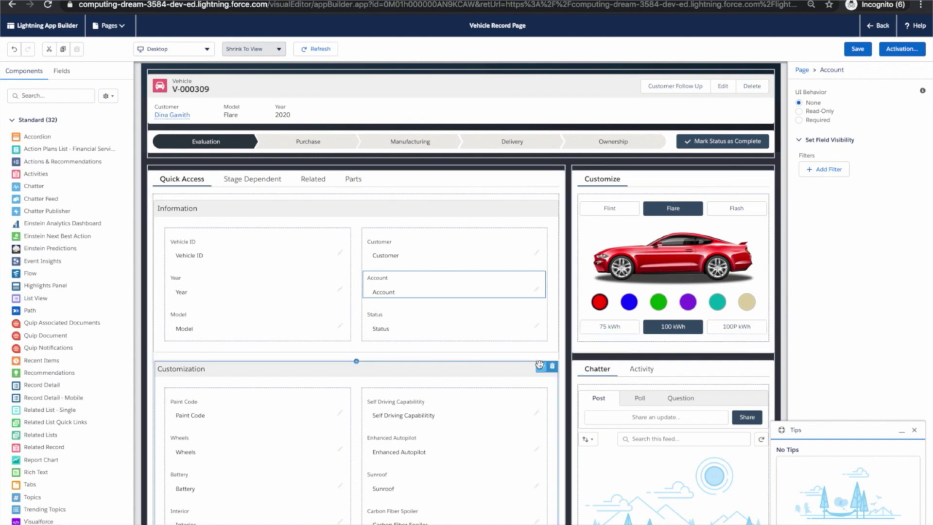
- Move the Customization, Purchase and Manufacturing sections into the Stage Dependent tab
{"action": "left_click_drag", "start_coordinate": [539, 364], "coordinate": [236, 198]}
{"action": "left_click", "coordinate": [181, 181]}
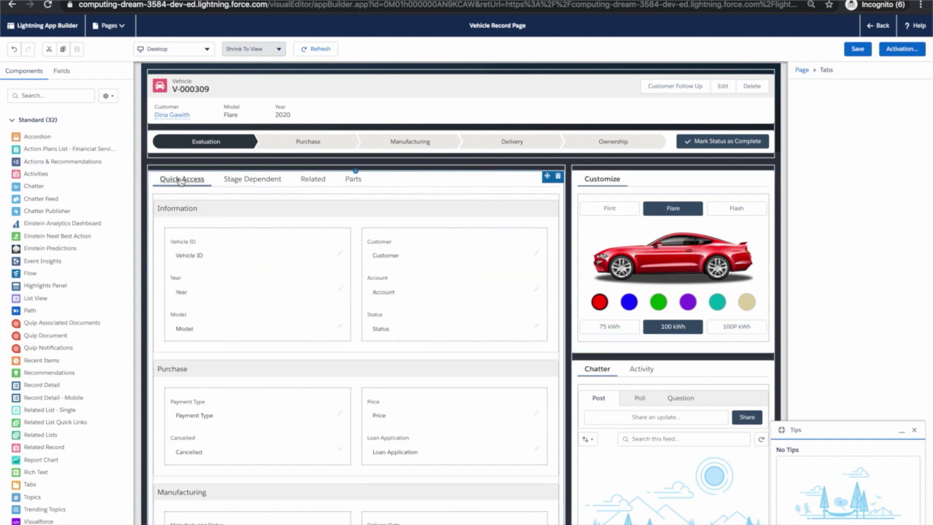
{"action": "left_click_drag", "start_coordinate": [539, 367], "coordinate": [246, 440]}
{"action": "mouse_move", "coordinate": [356, 421]}
{"action": "left_mouse_down"}
{"action": "mouse_move", "coordinate": [246, 277]}
{"action": "mouse_move", "coordinate": [243, 425]}
{"action": "left_mouse_up"}
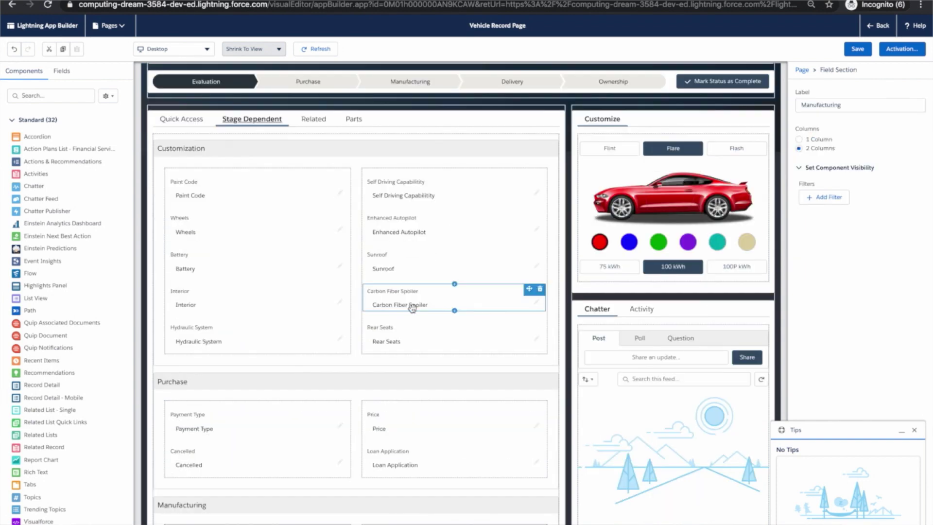
- Remove Carbon Fiber Spoiler, then re-add it between Sunroof and Rear Seats in Customization
{"action": "left_click", "coordinate": [439, 299]}
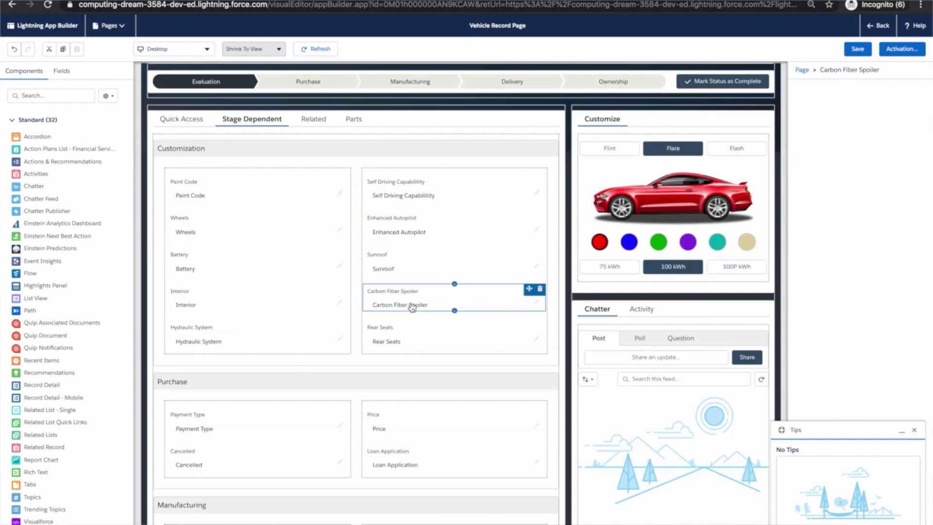
{"action": "left_click", "coordinate": [539, 288]}
{"action": "left_click", "coordinate": [62, 71]}
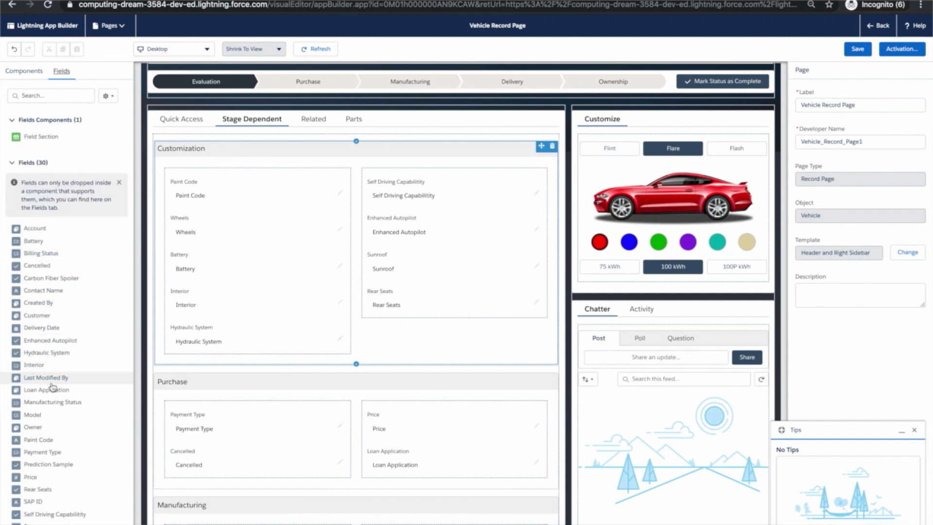
{"action": "left_click_drag", "start_coordinate": [51, 277], "coordinate": [417, 279]}
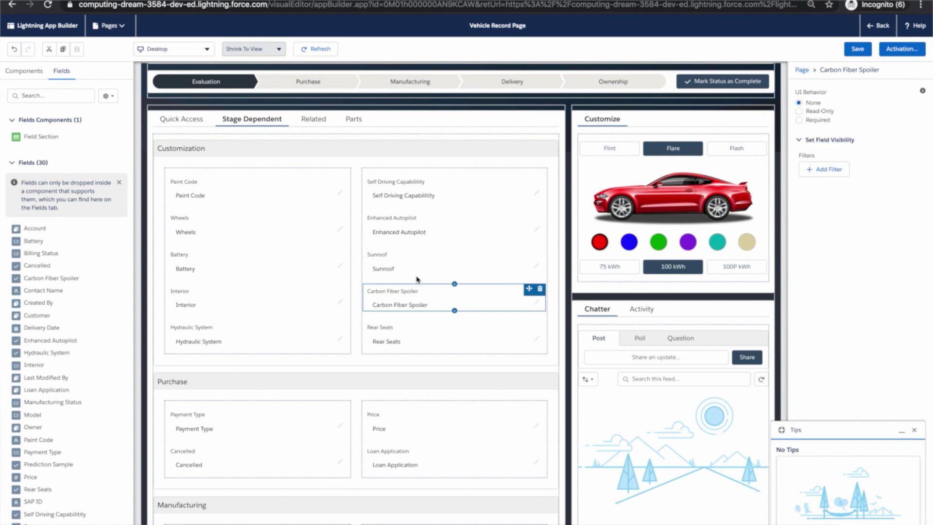
- Give the Customization section a visibility filter of Status Not Equal Purchase
{"action": "left_click", "coordinate": [446, 155]}
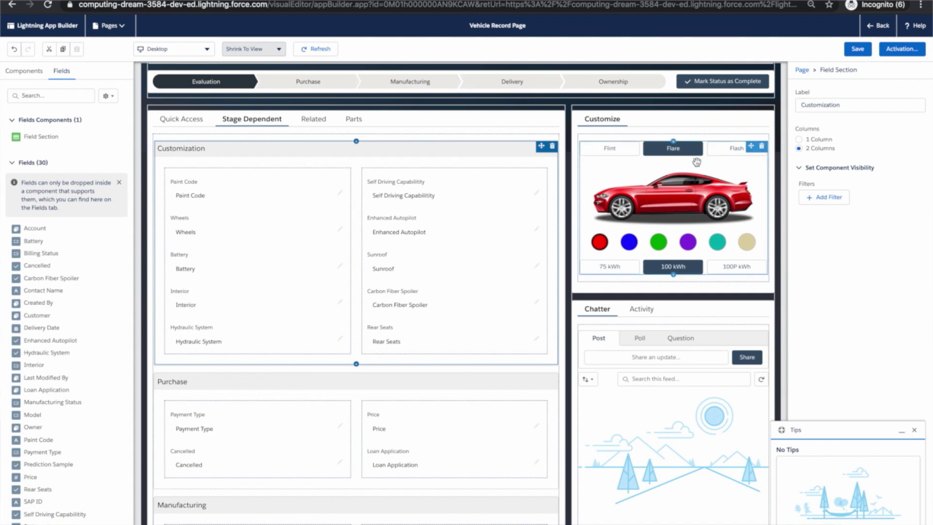
{"action": "left_click", "coordinate": [824, 197]}
{"action": "left_click", "coordinate": [696, 193]}
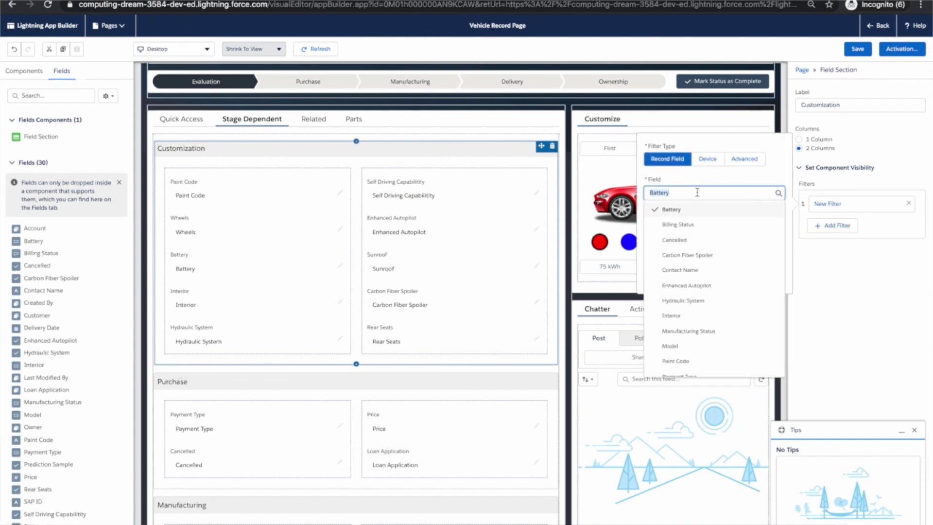
{"action": "type", "text": "sta"}
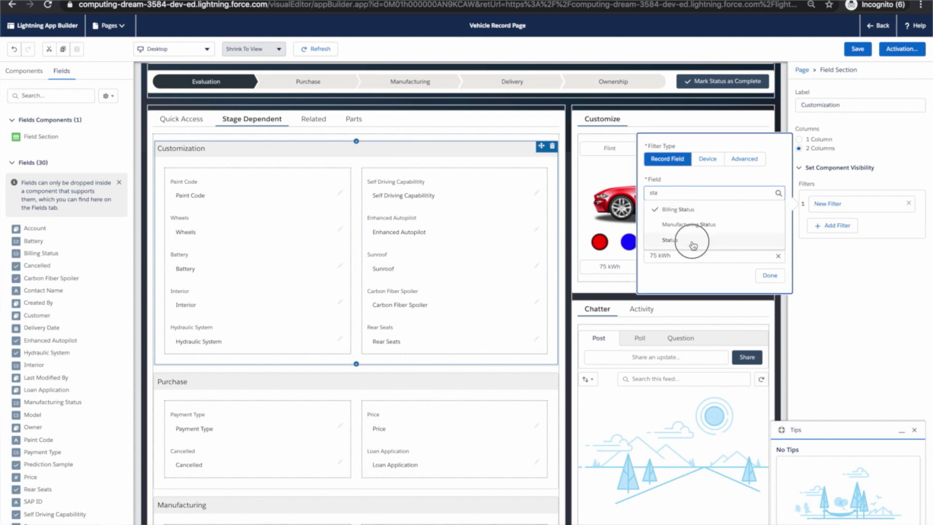
{"action": "left_click", "coordinate": [693, 239]}
{"action": "left_click", "coordinate": [682, 223]}
{"action": "left_click", "coordinate": [678, 255]}
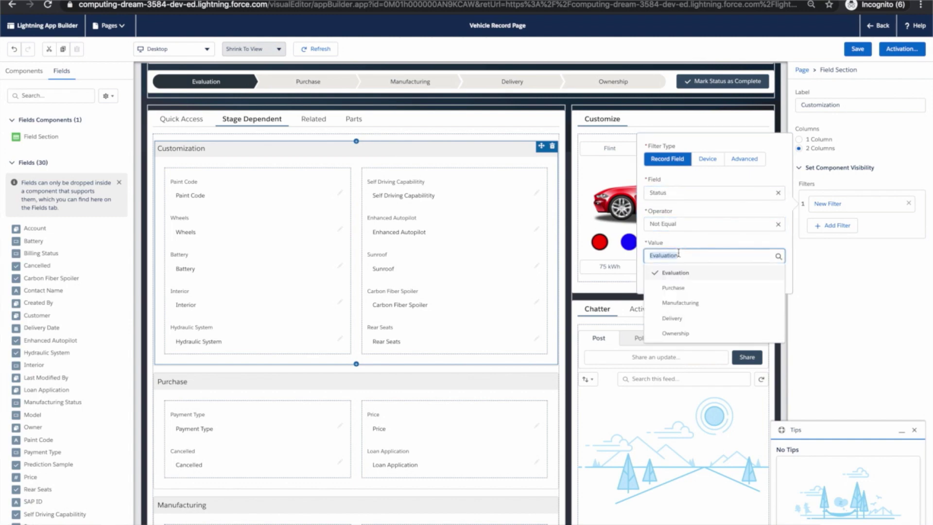
{"action": "left_click", "coordinate": [679, 286]}
{"action": "left_click", "coordinate": [771, 275]}
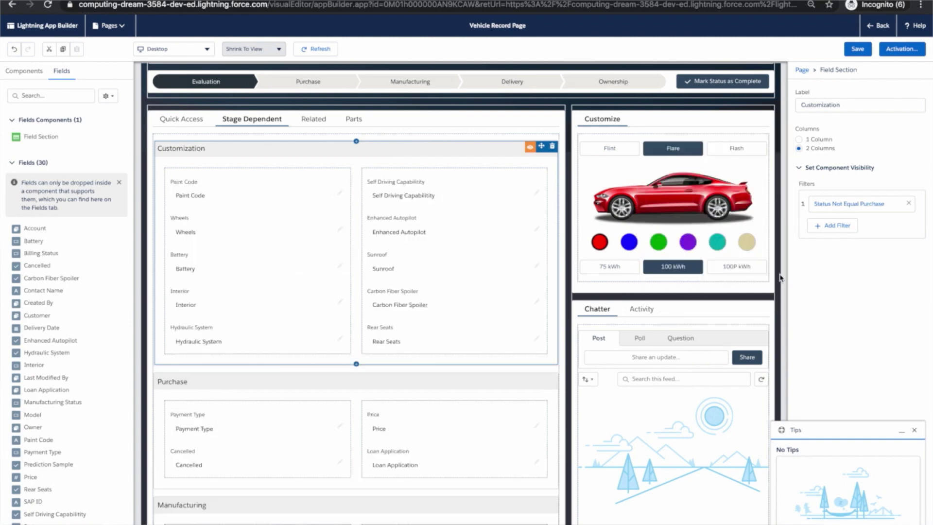
{"action": "scroll", "coordinate": [780, 277], "scroll_direction": "up", "scroll_amount": 2}
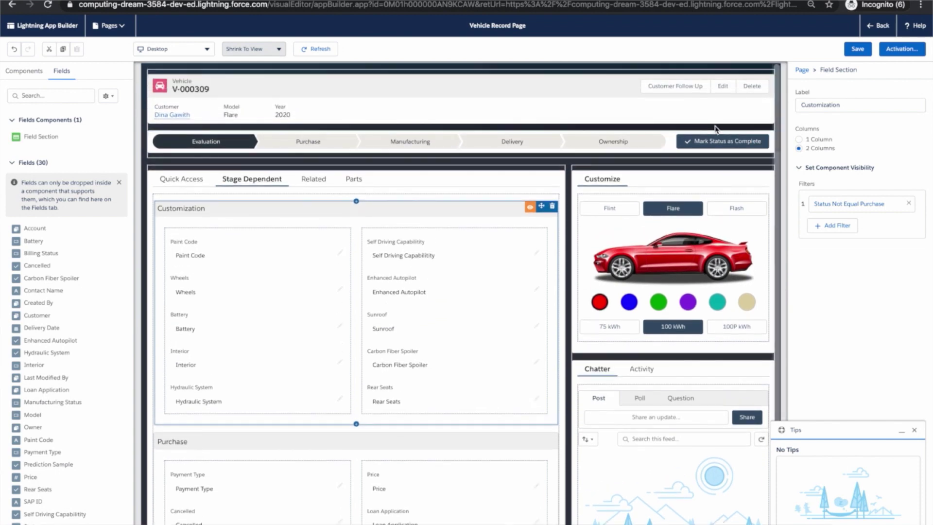
- View the Customer Follow Up action's visibility rule in the Highlights Panel
{"action": "left_click", "coordinate": [705, 110]}
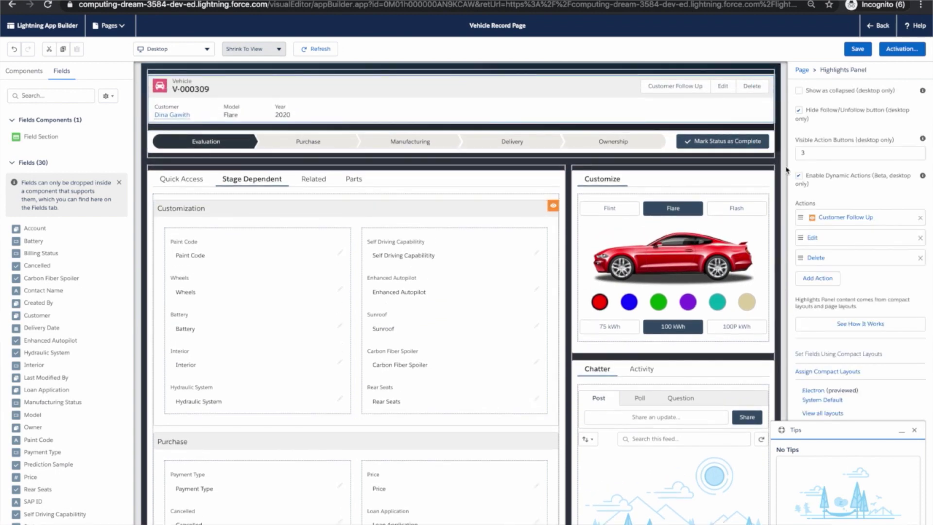
{"action": "left_click", "coordinate": [828, 221]}
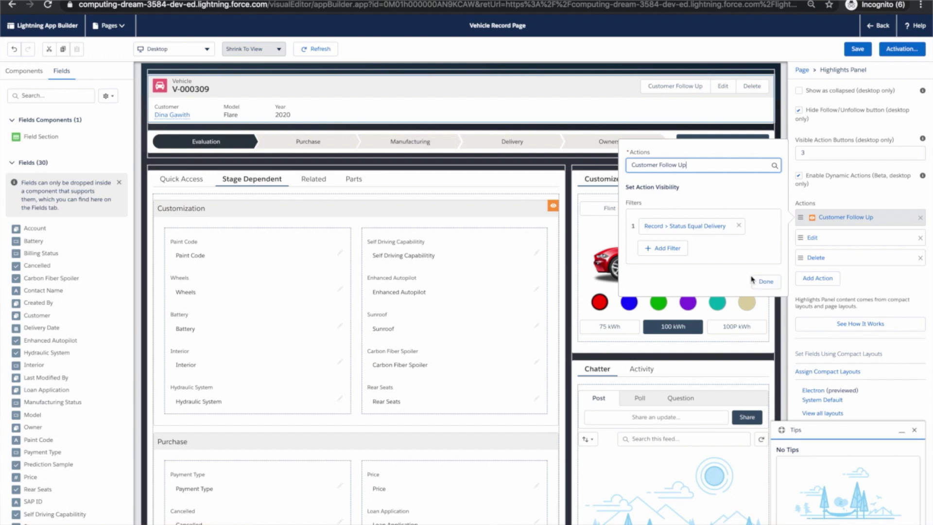
- Give System Information a device visibility filter of Form Factor Equal Desktop
{"action": "left_click", "coordinate": [357, 176]}
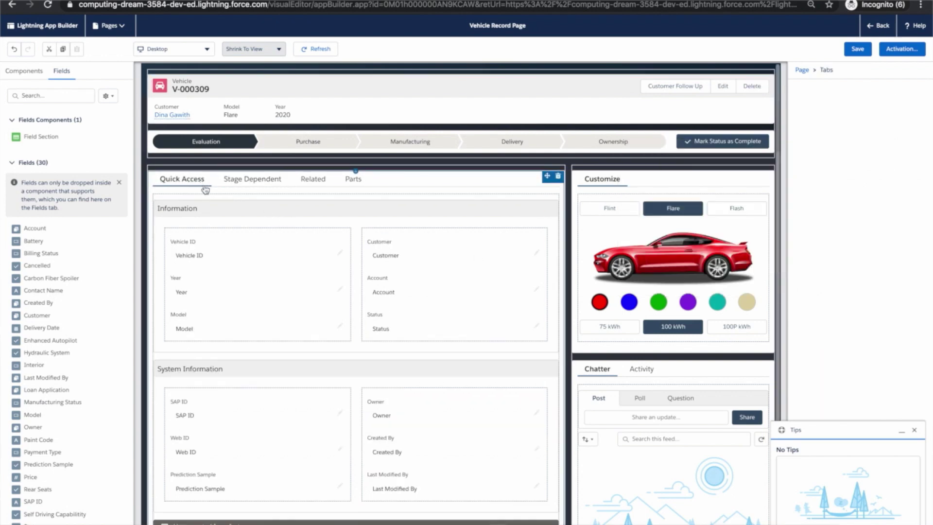
{"action": "left_click", "coordinate": [319, 374]}
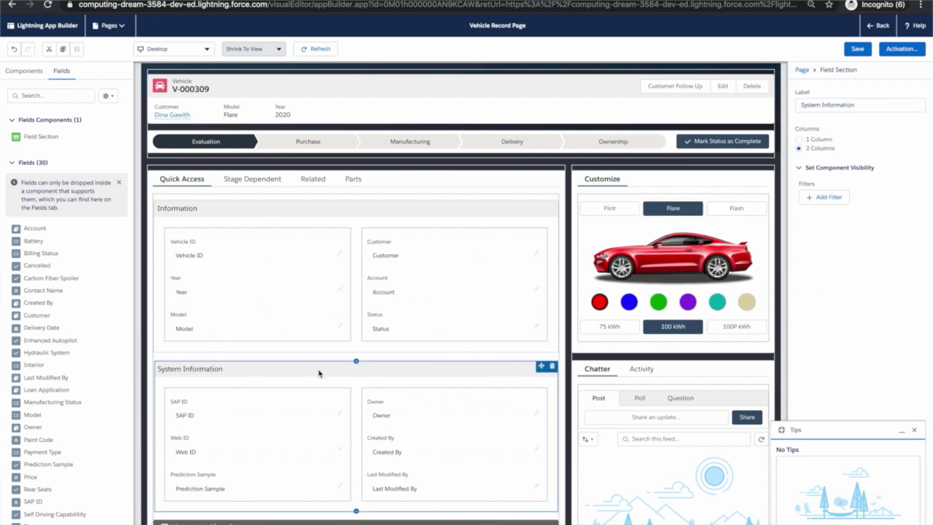
{"action": "left_click", "coordinate": [825, 199]}
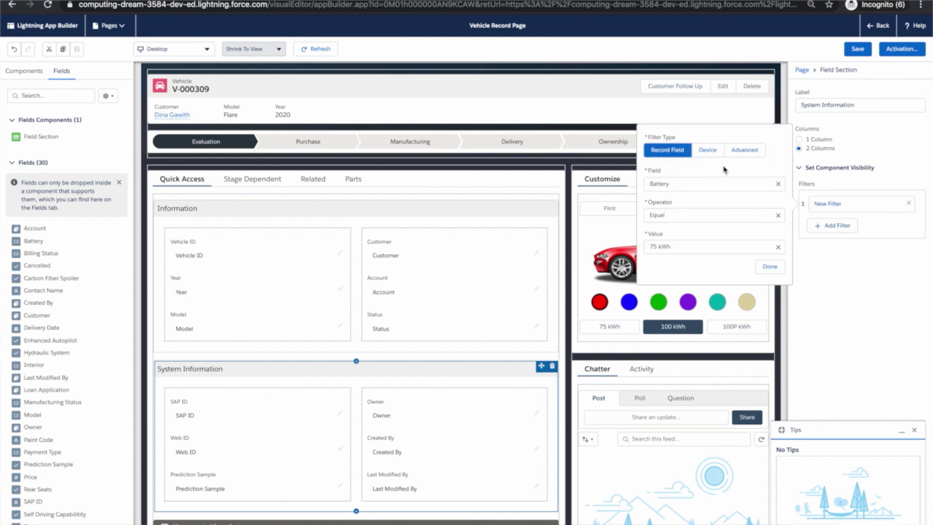
{"action": "left_click", "coordinate": [707, 151]}
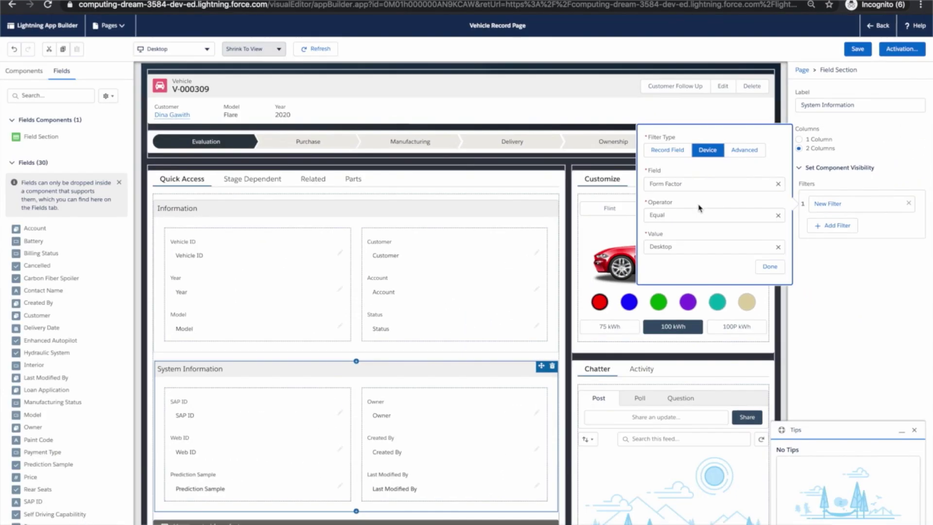
{"action": "left_click", "coordinate": [761, 268]}
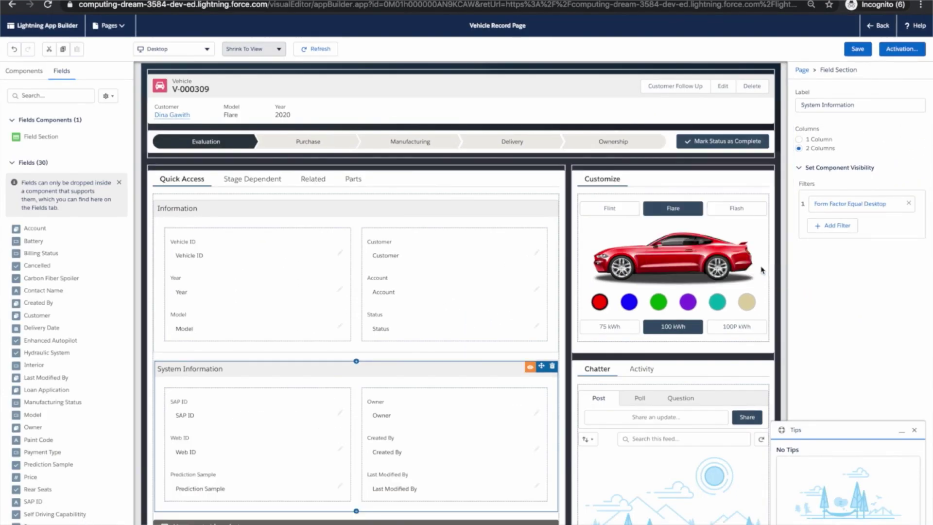
- Start an advanced visibility filter on the Customer Follow Up action
{"action": "left_click", "coordinate": [682, 108]}
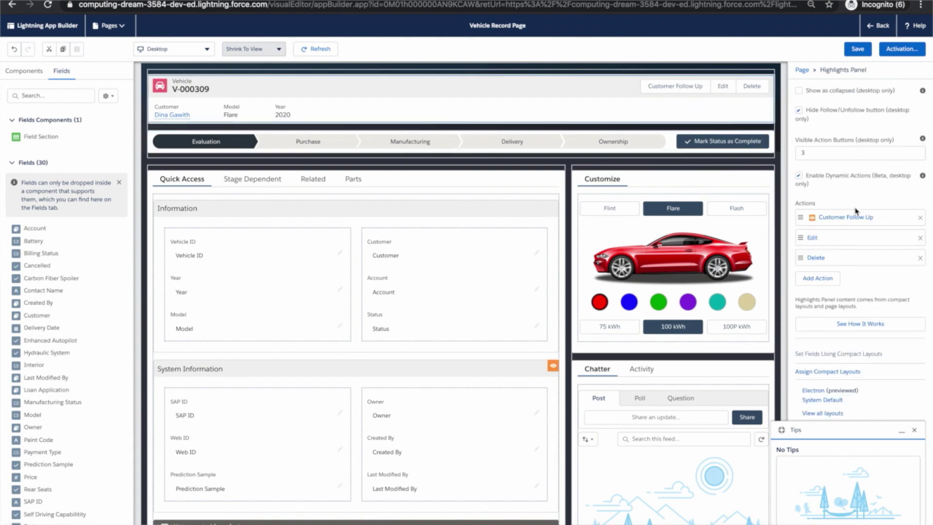
{"action": "left_click", "coordinate": [859, 218]}
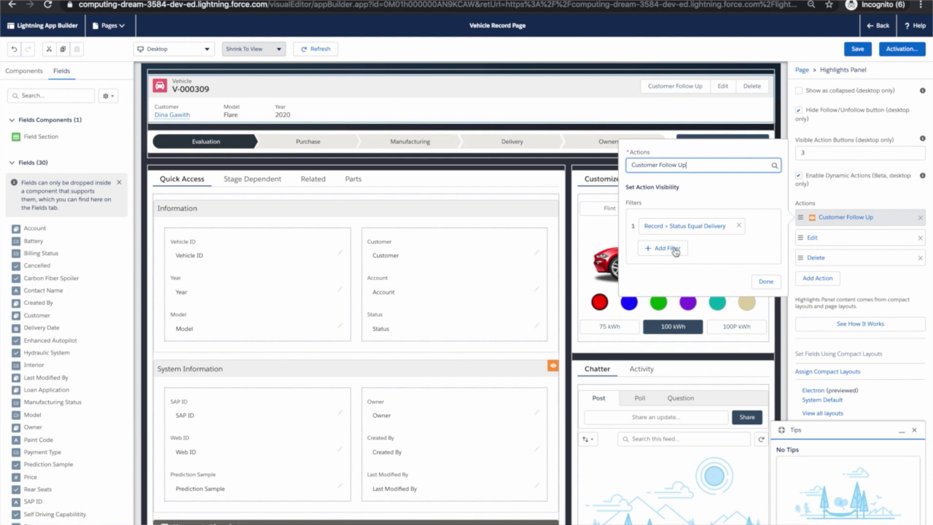
{"action": "left_click", "coordinate": [665, 249]}
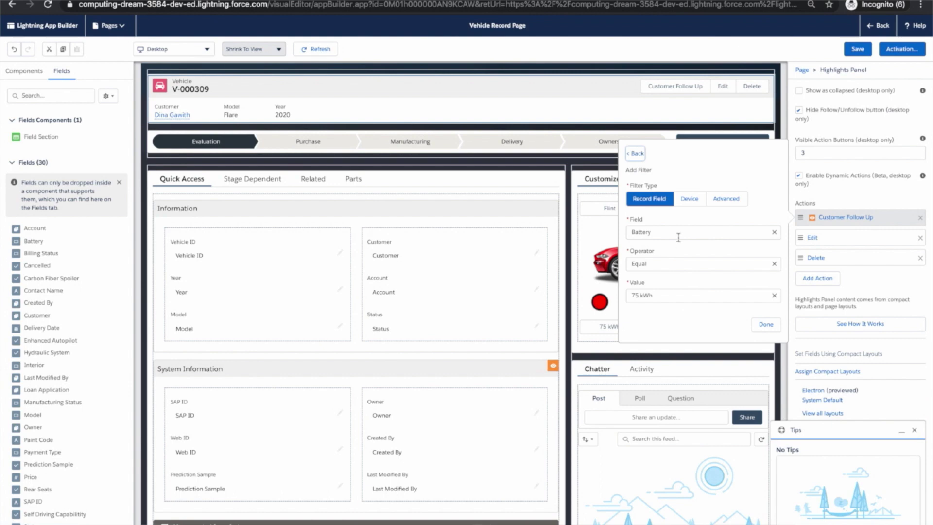
{"action": "left_click", "coordinate": [722, 204]}
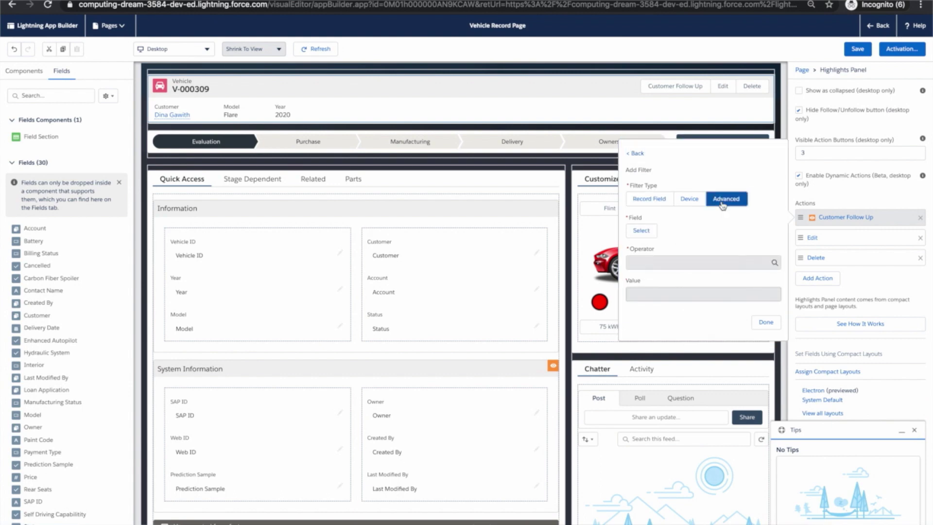
{"action": "left_click", "coordinate": [642, 232]}
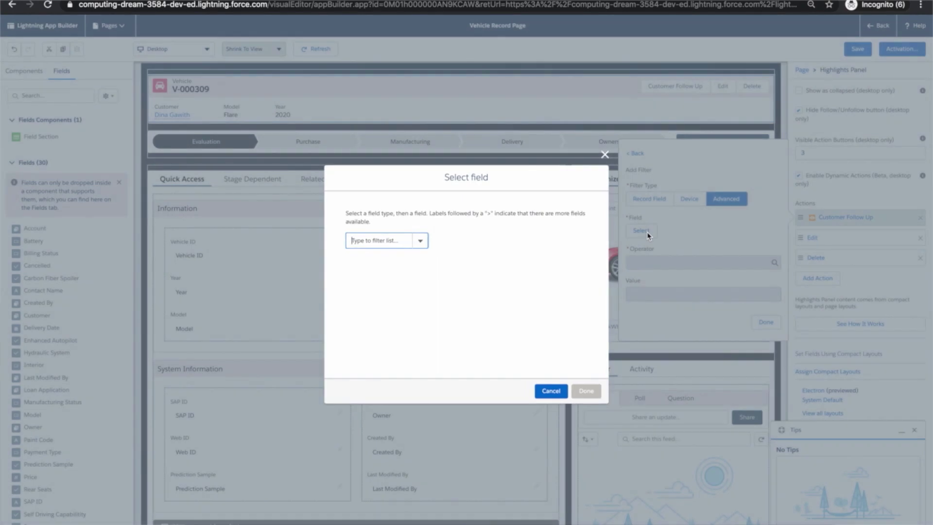
- Set the filter field to Permissions > Custom Permission > Channel_Sales and save it
{"action": "left_click", "coordinate": [421, 244]}
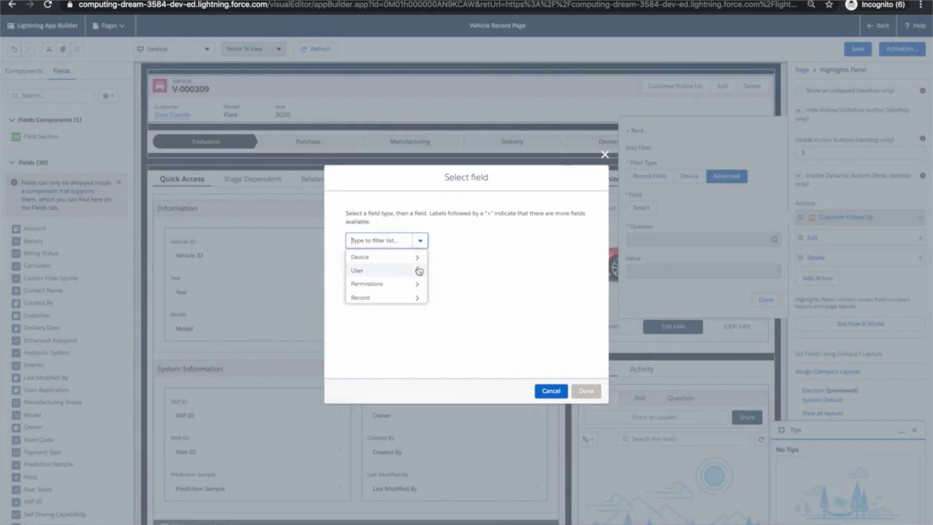
{"action": "left_click", "coordinate": [418, 285]}
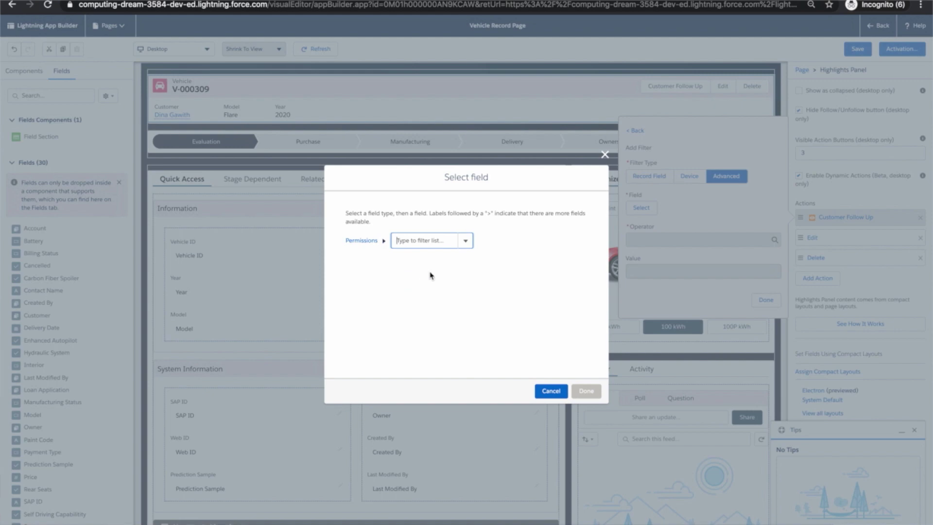
{"action": "left_click", "coordinate": [467, 244]}
{"action": "left_click", "coordinate": [467, 258]}
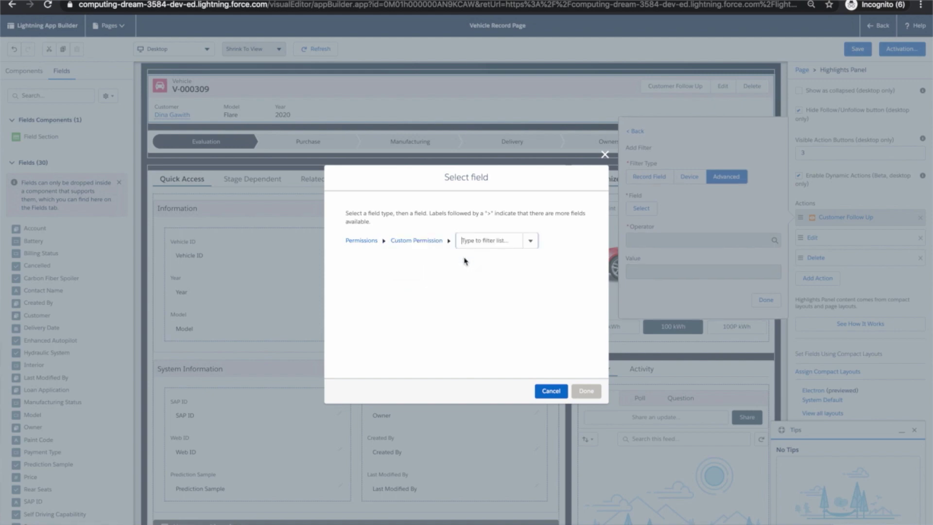
{"action": "left_click", "coordinate": [532, 243]}
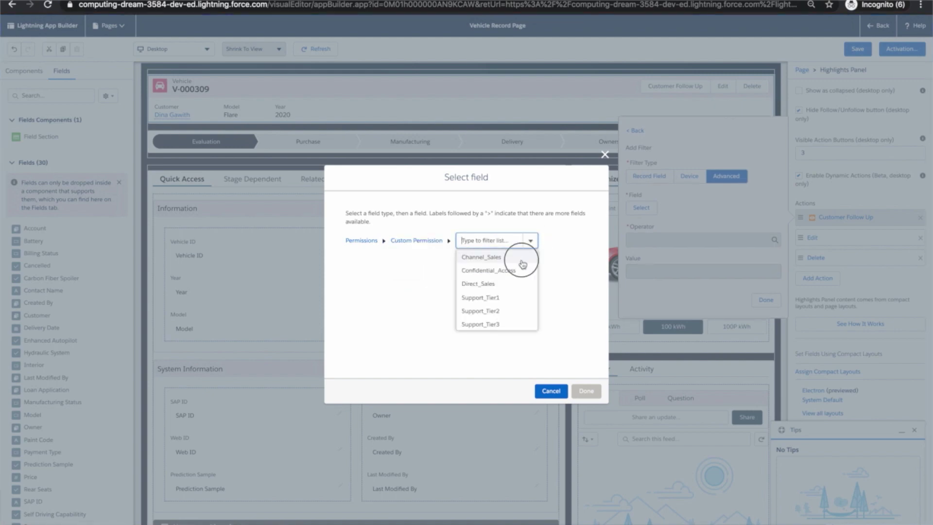
{"action": "left_click", "coordinate": [520, 258]}
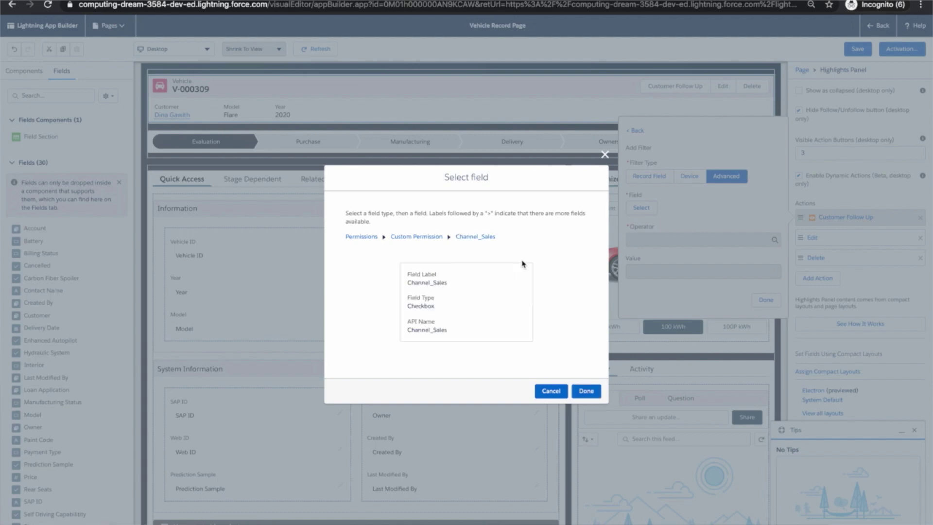
{"action": "left_click", "coordinate": [587, 391]}
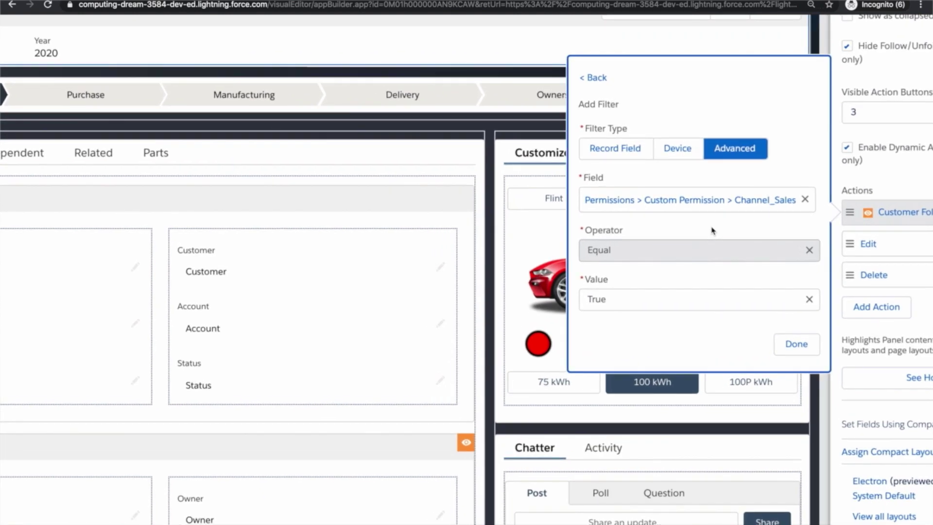
{"action": "scroll", "coordinate": [712, 230], "scroll_direction": "up", "scroll_amount": 1}
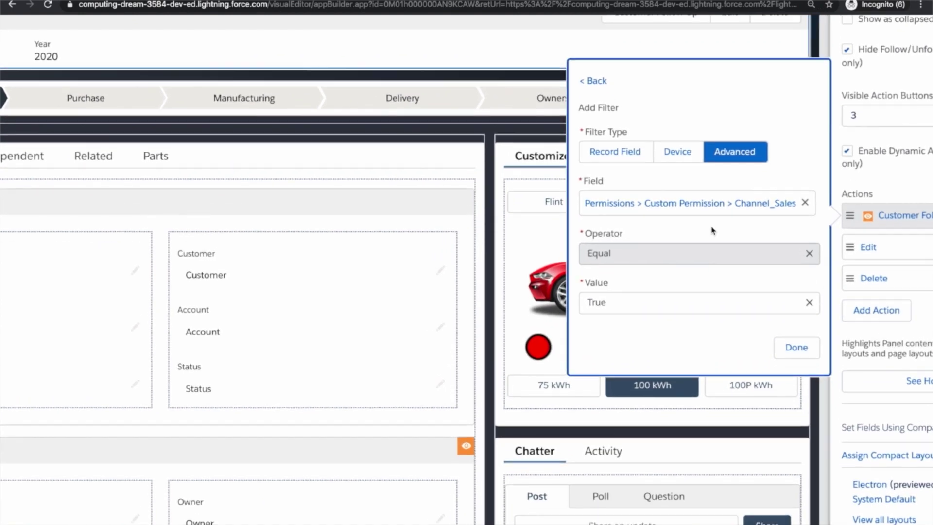
{"action": "scroll", "coordinate": [711, 230], "scroll_direction": "up", "scroll_amount": 1}
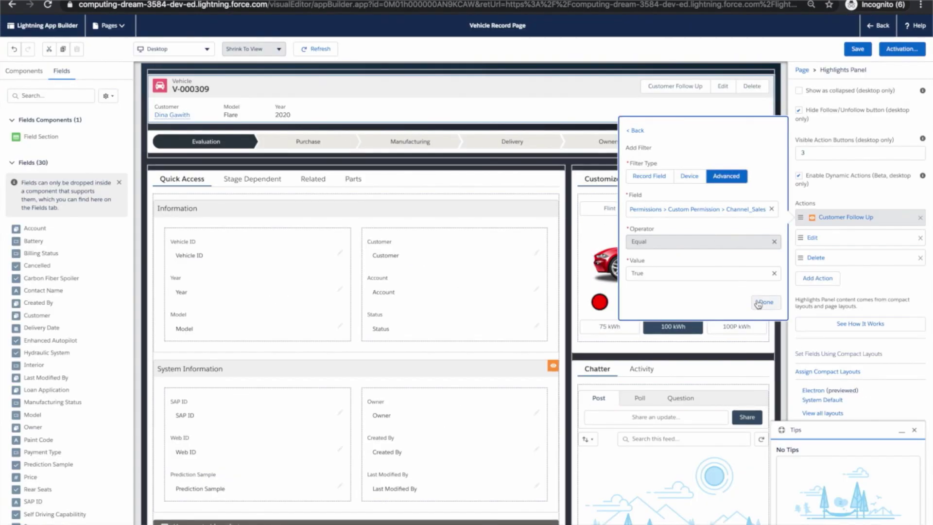
{"action": "left_click", "coordinate": [757, 303]}
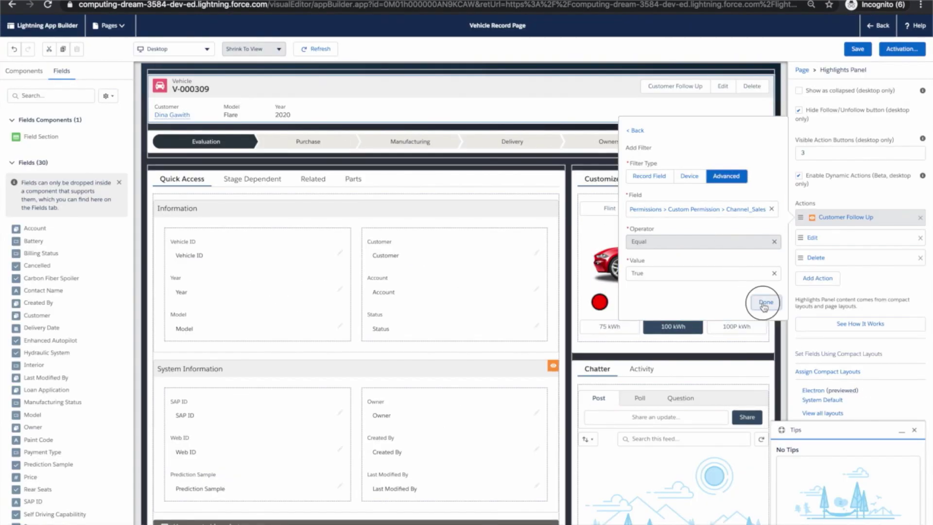
- Close the Set Action Visibility popover to return to the page canvas
{"action": "left_click", "coordinate": [765, 342]}
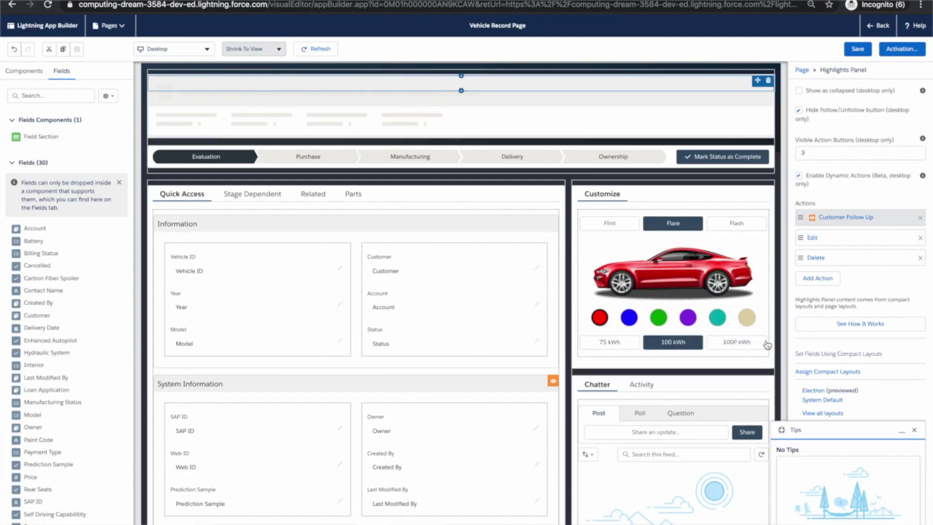